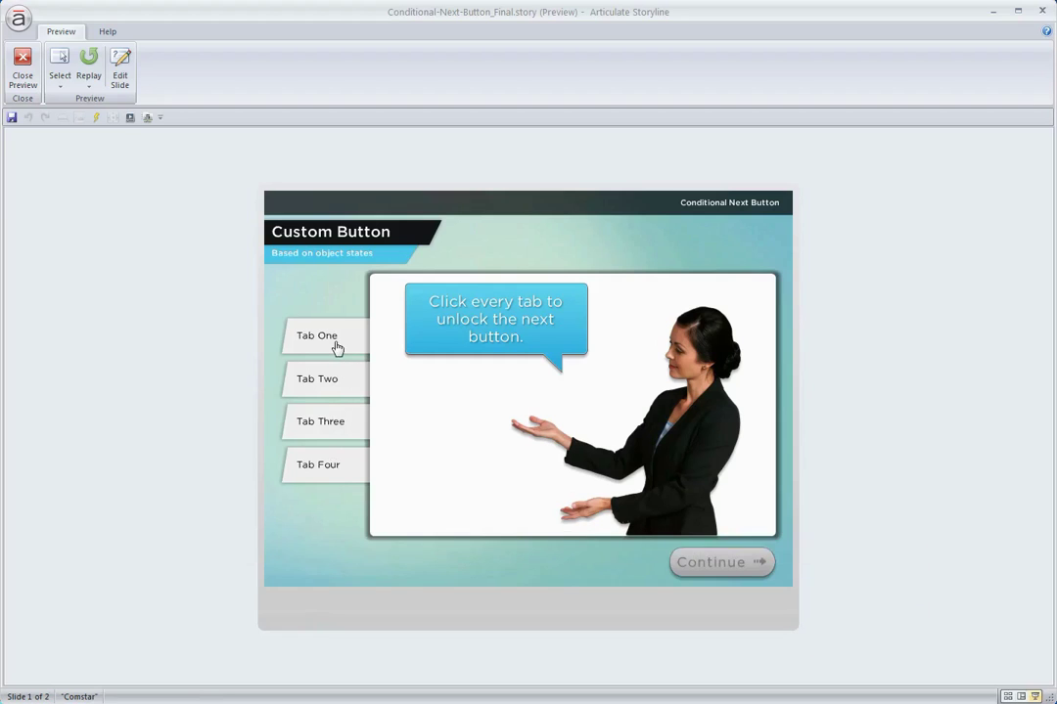
Step: In the demo preview, visit Tabs One, Two, Four and Three, then continue to the success slide
{"action": "left_click", "coordinate": [335, 342]}
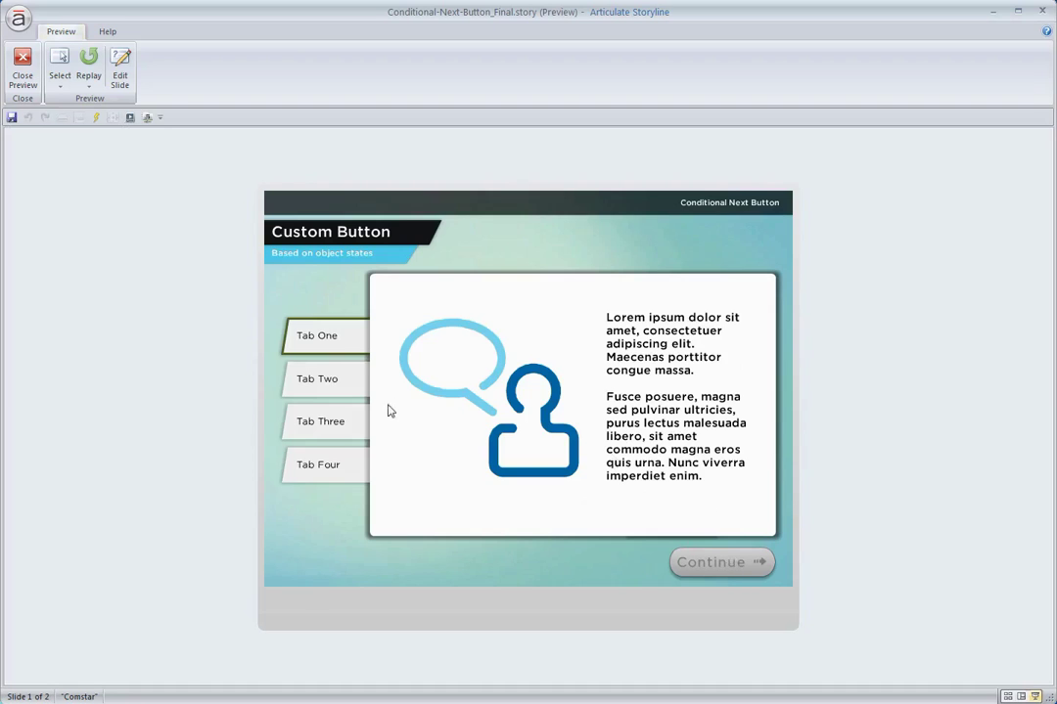
{"action": "left_click", "coordinate": [343, 389]}
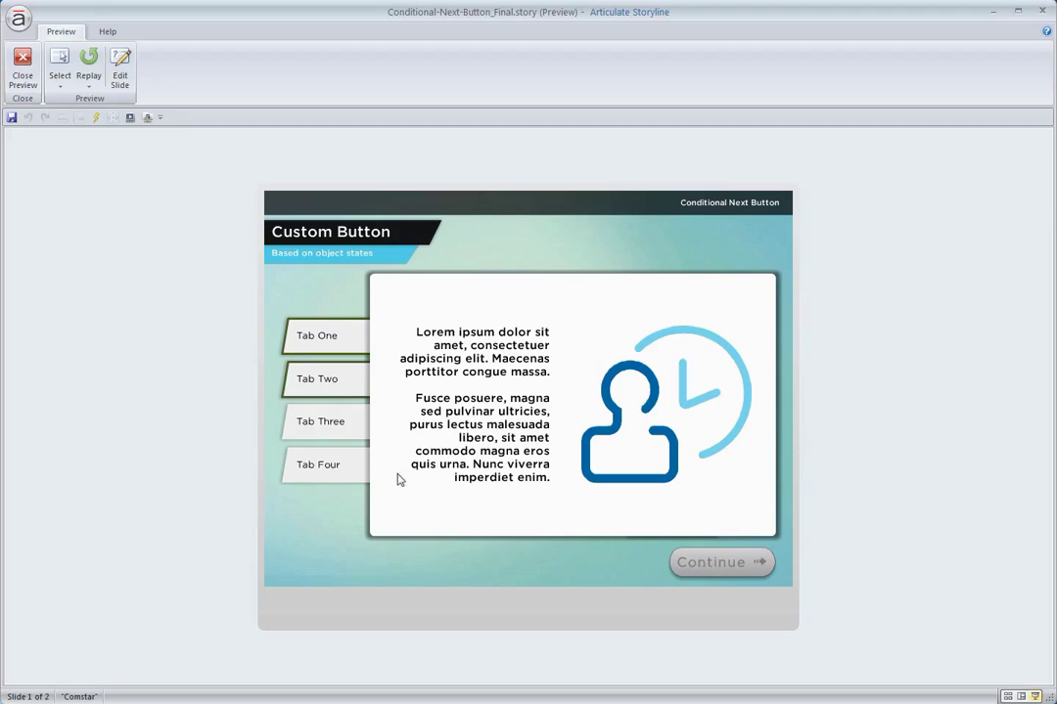
{"action": "left_click", "coordinate": [343, 476]}
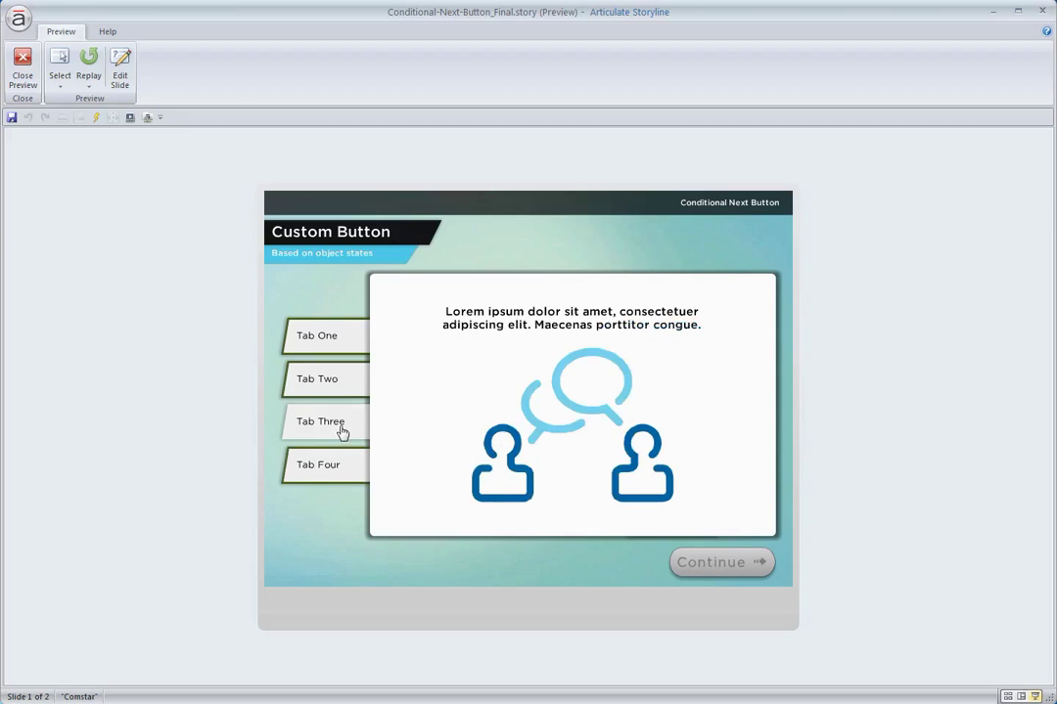
{"action": "left_click", "coordinate": [341, 431]}
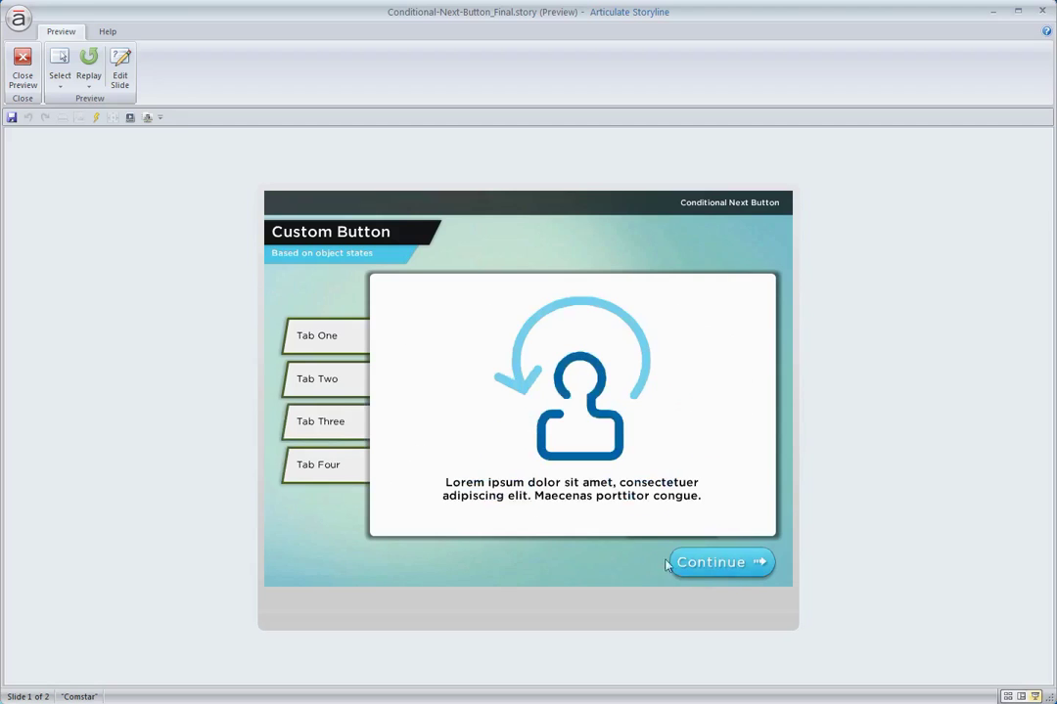
{"action": "left_click", "coordinate": [734, 569]}
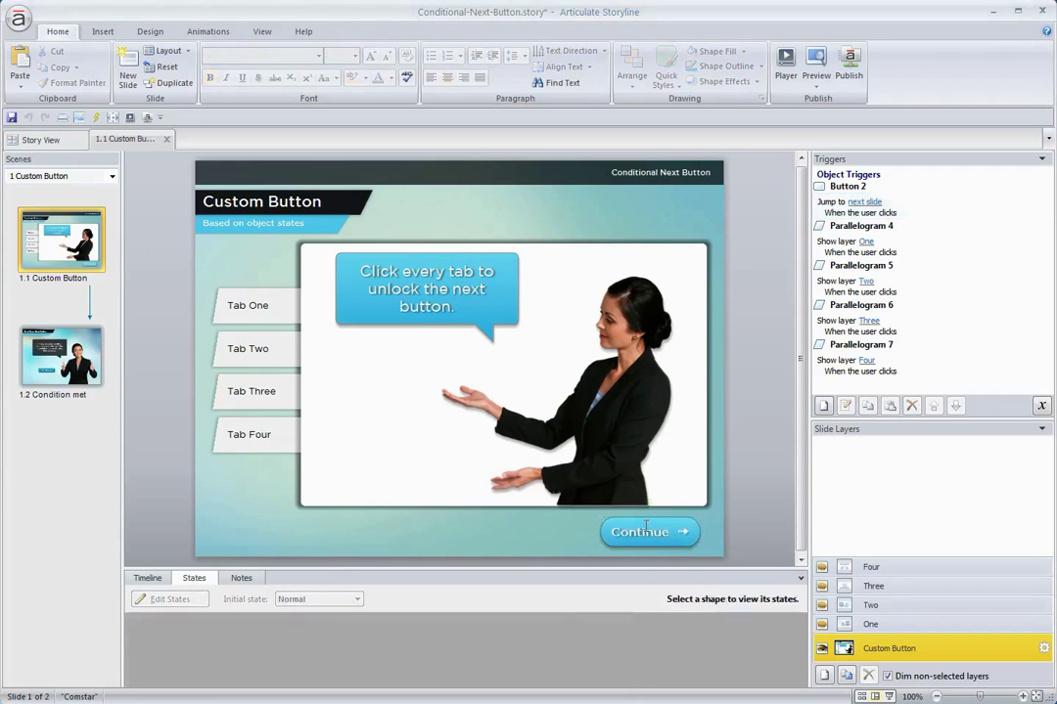
Step: Set the Continue button's initial state to Disabled
{"action": "left_click", "coordinate": [641, 531]}
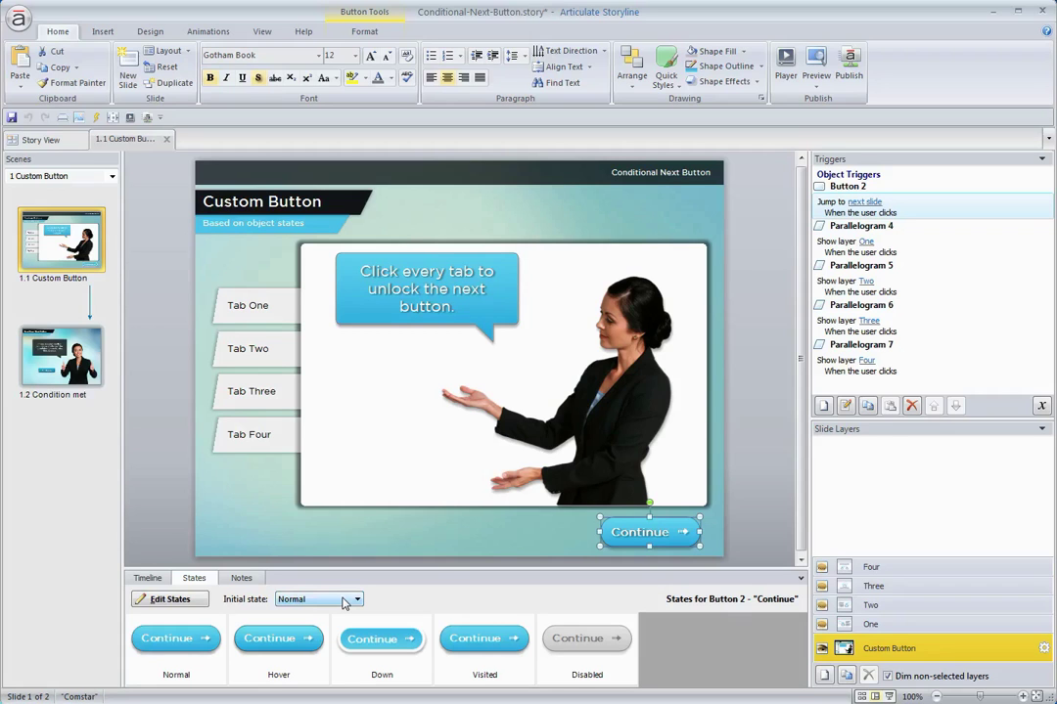
{"action": "left_click", "coordinate": [343, 601]}
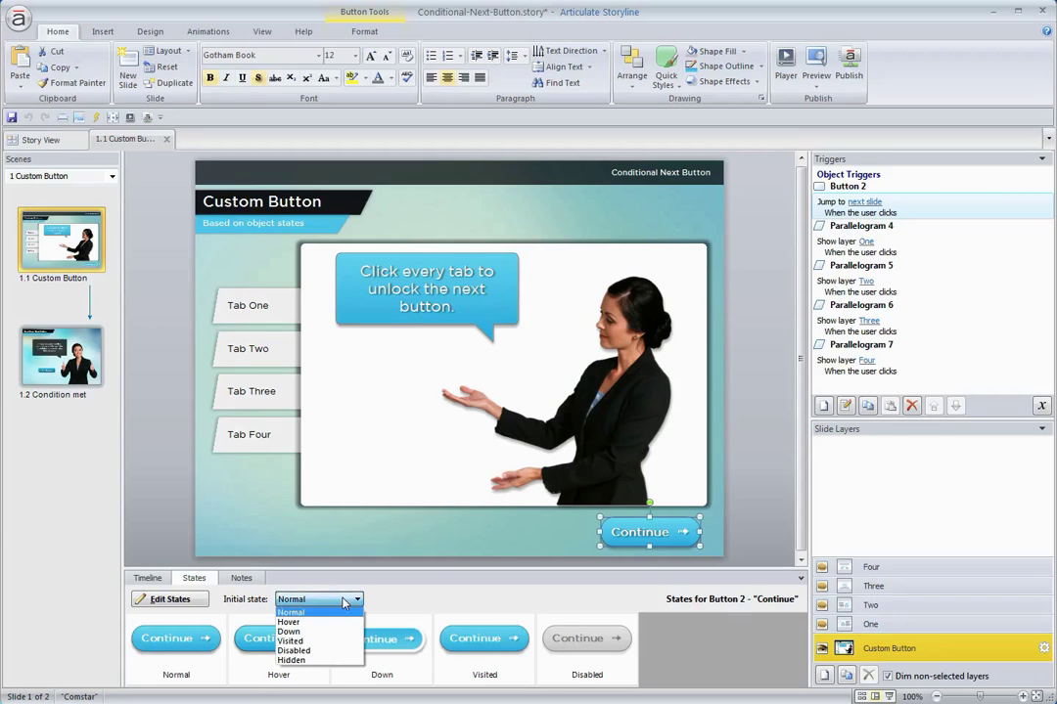
{"action": "left_click", "coordinate": [329, 651]}
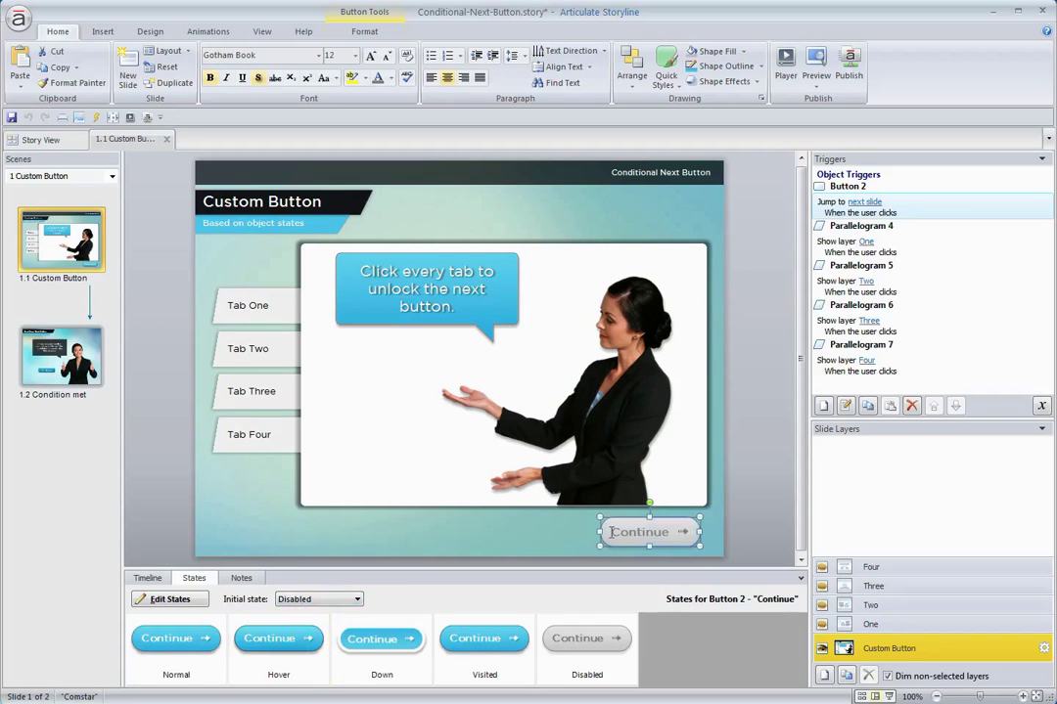
Step: Review the button's Down, Visited and Disabled state looks
{"action": "left_click", "coordinate": [357, 600]}
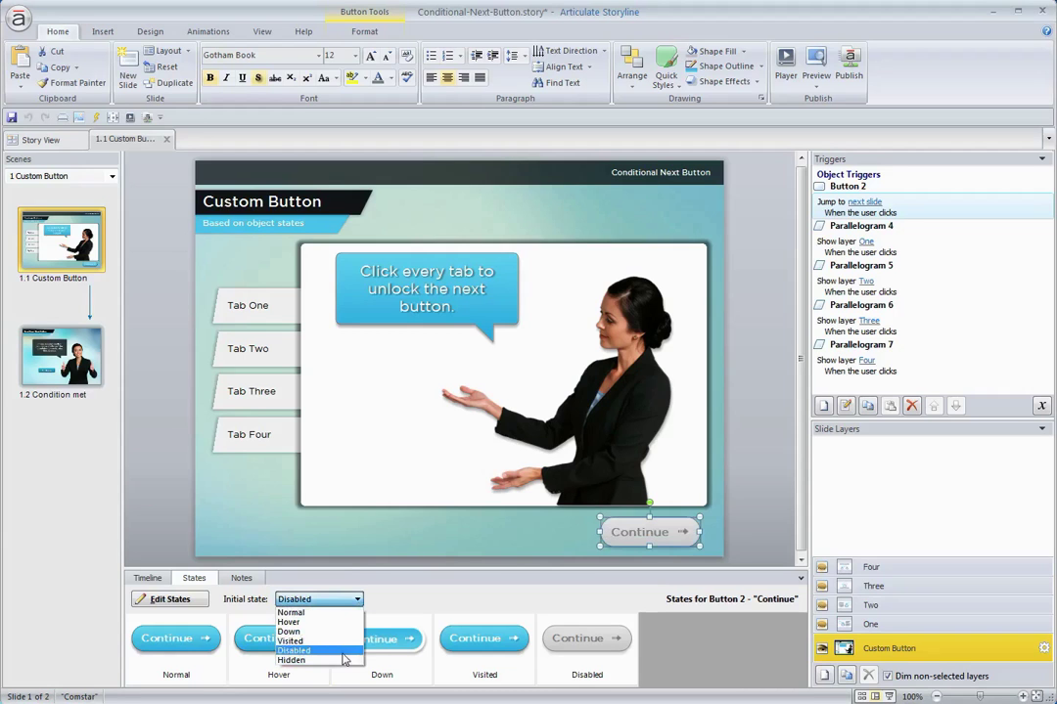
{"action": "left_click", "coordinate": [343, 651]}
{"action": "left_click", "coordinate": [342, 658]}
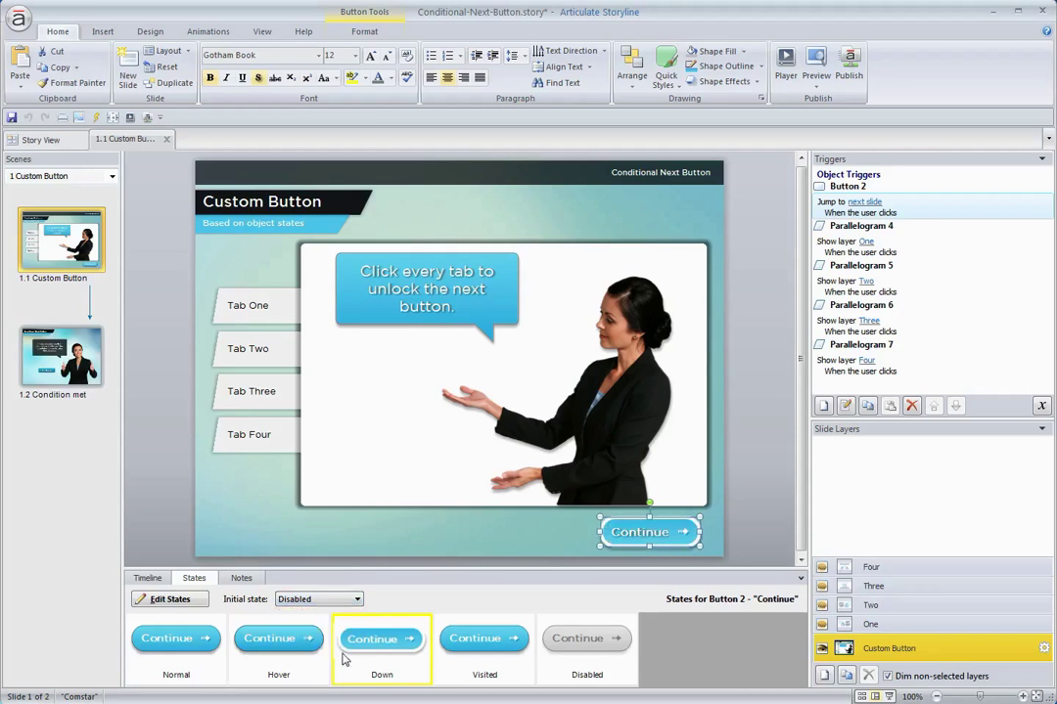
{"action": "left_click", "coordinate": [485, 643]}
{"action": "left_click", "coordinate": [587, 644]}
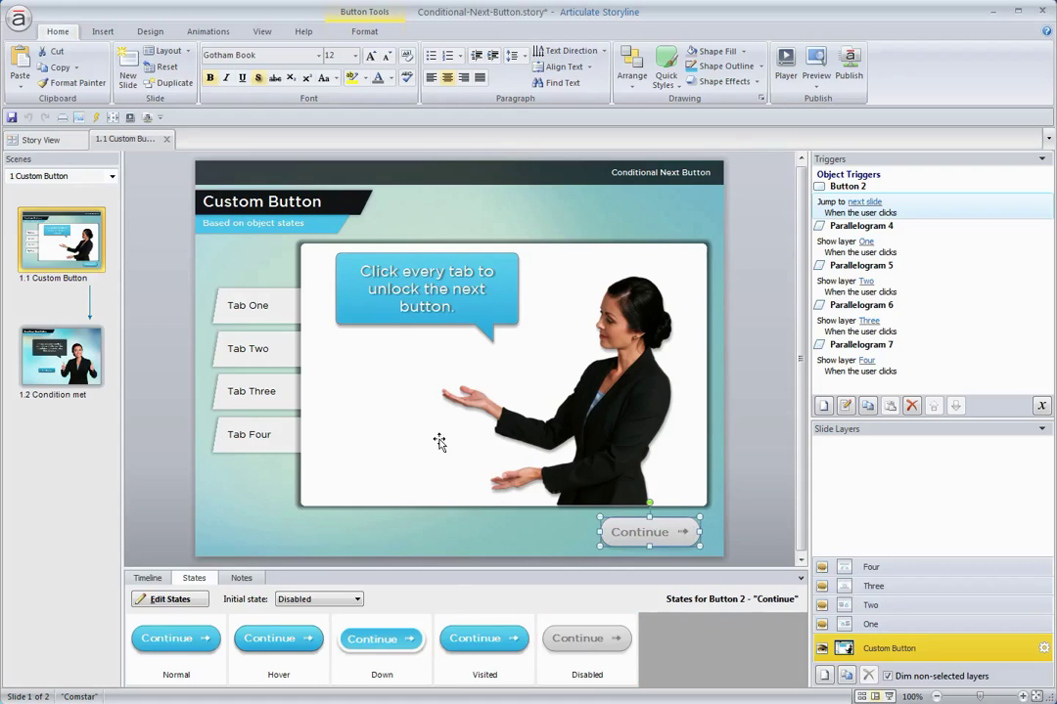
Step: Check that the Tab One and Tab Two shapes have Normal and Visited states
{"action": "left_click", "coordinate": [278, 308]}
{"action": "left_click", "coordinate": [279, 338]}
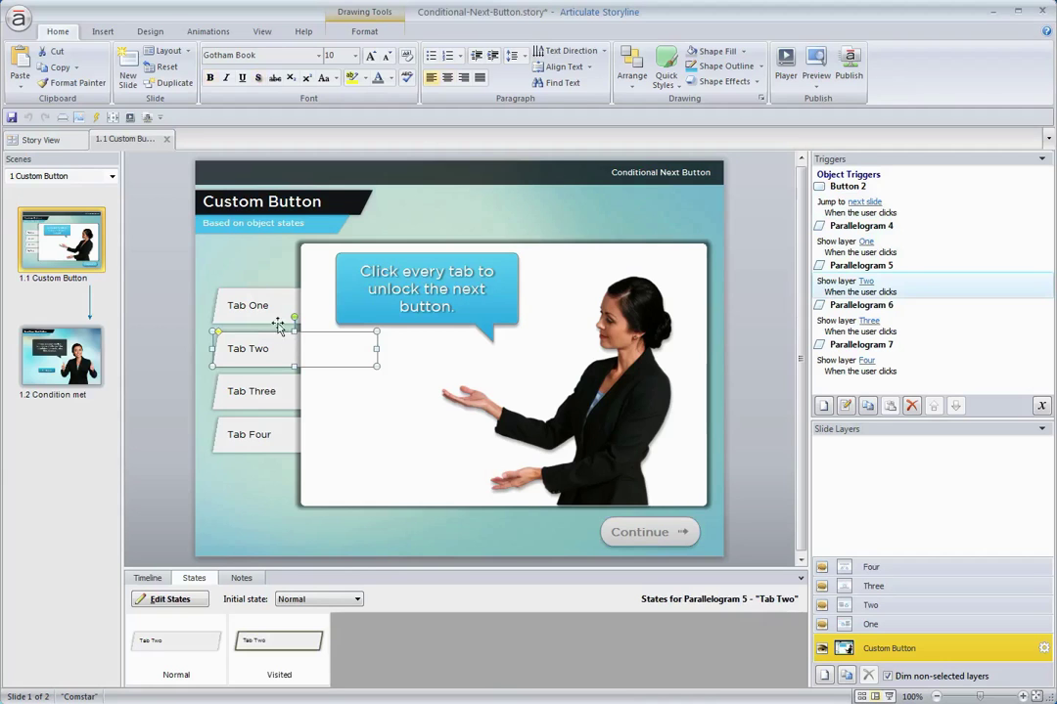
{"action": "left_click", "coordinate": [275, 309]}
{"action": "left_click", "coordinate": [267, 650]}
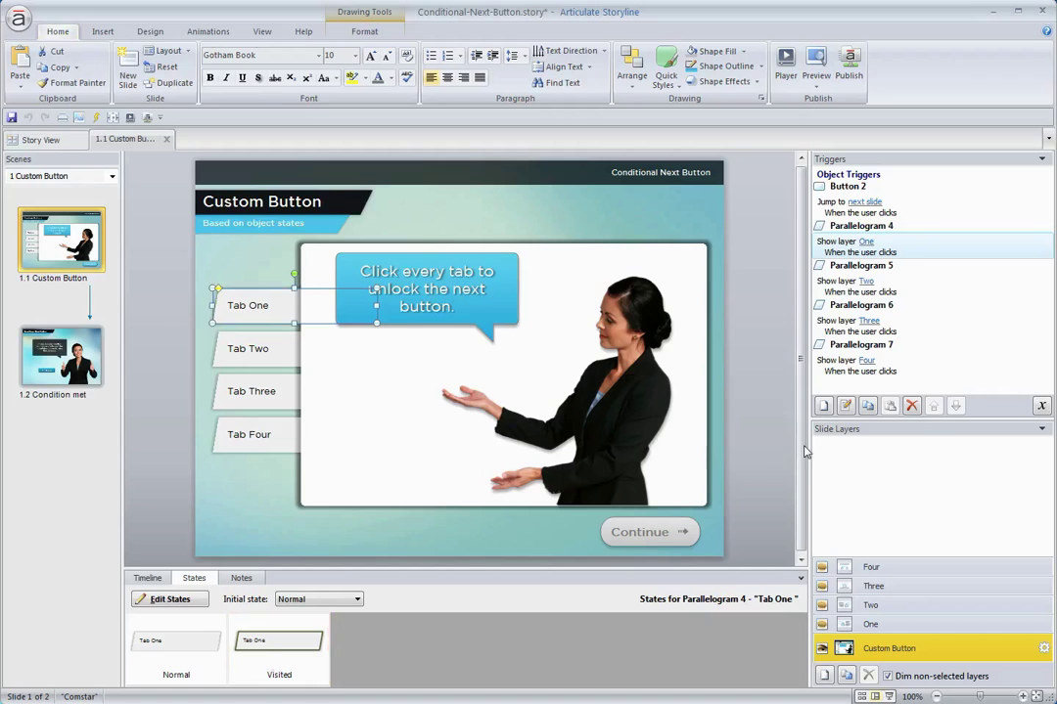
Step: Start a new trigger that changes the state of Button 2, the Continue button, to Normal
{"action": "left_click", "coordinate": [824, 406]}
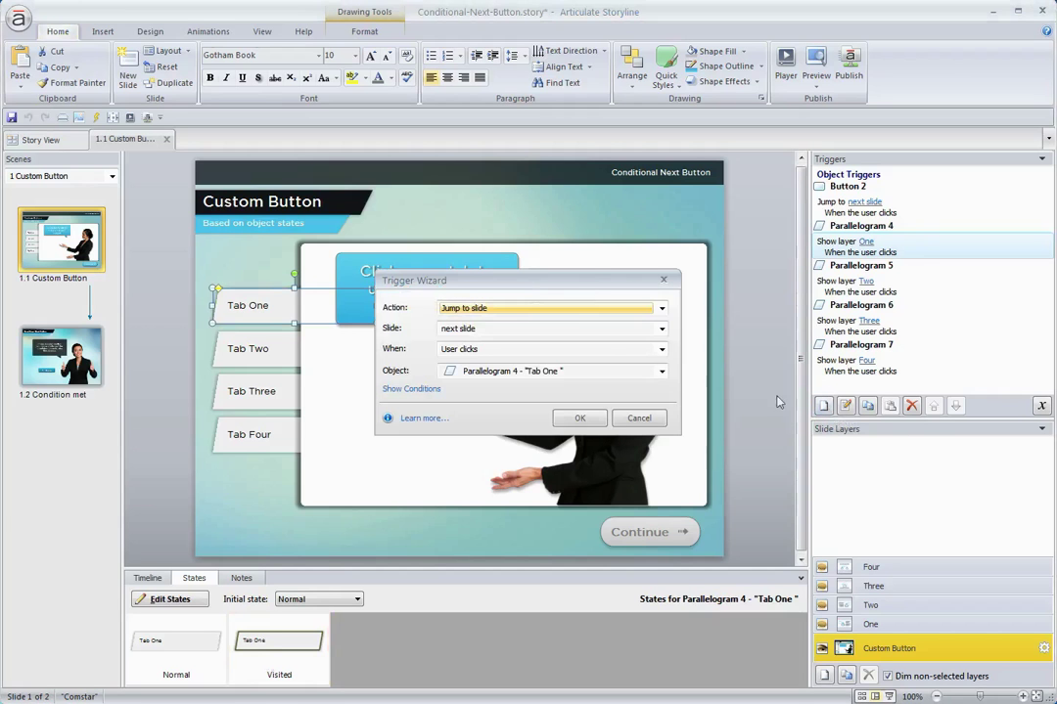
{"action": "left_click", "coordinate": [571, 311]}
{"action": "scroll", "coordinate": [571, 315], "scroll_direction": "up", "scroll_amount": 3}
{"action": "left_click", "coordinate": [509, 284]}
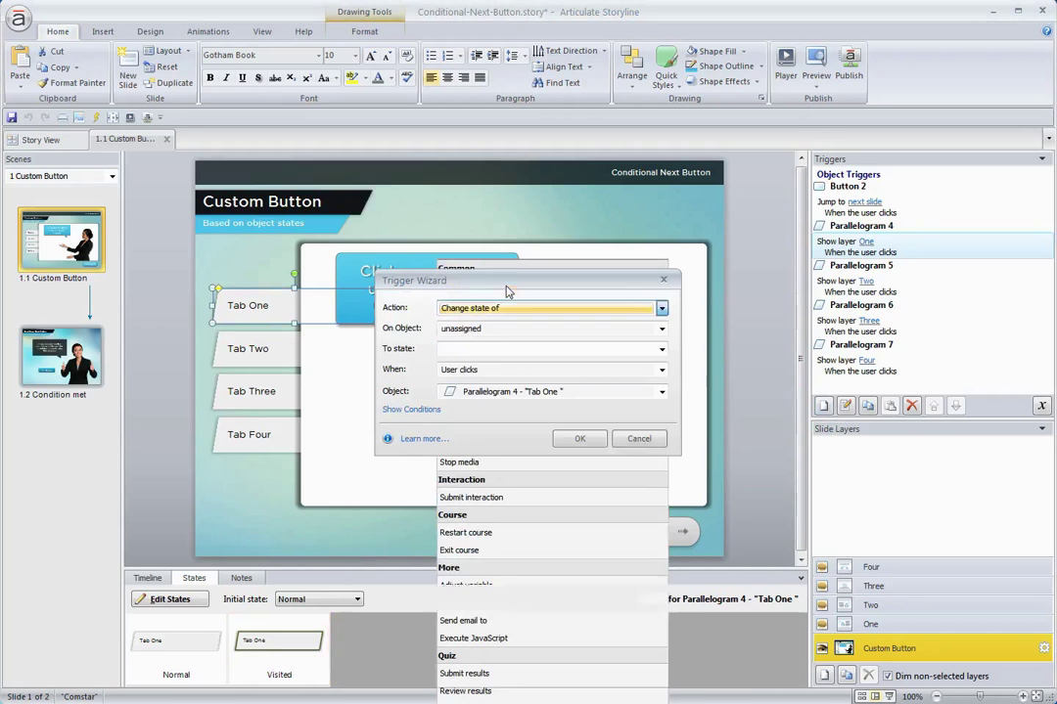
{"action": "left_click", "coordinate": [497, 331]}
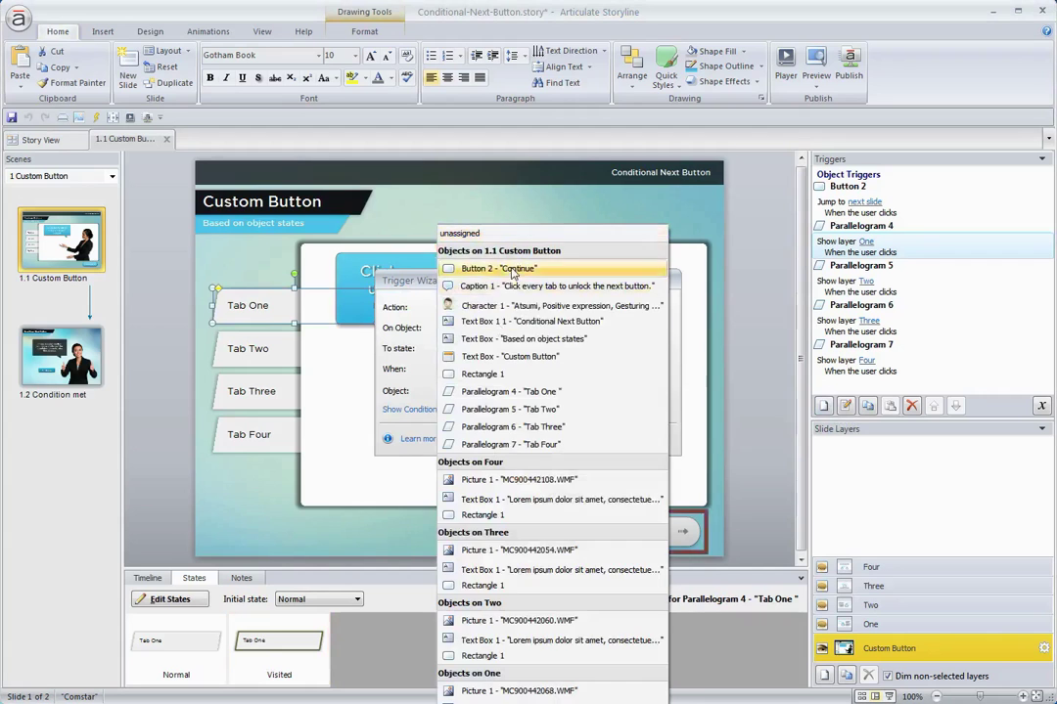
{"action": "left_click", "coordinate": [499, 268]}
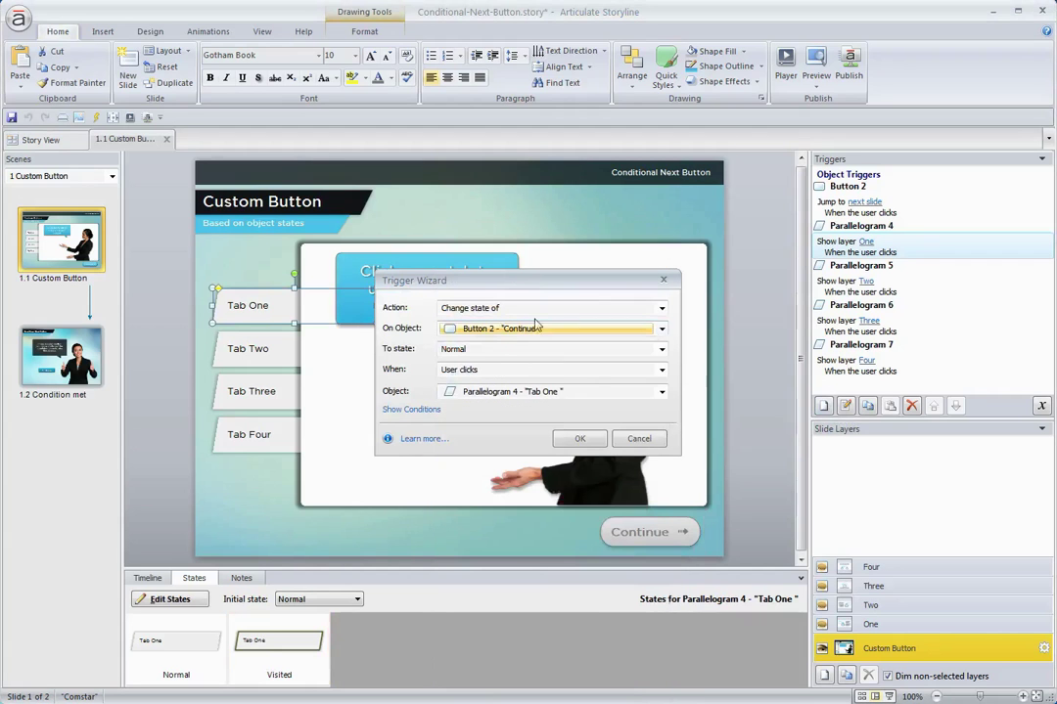
Step: Make the trigger fire when all of Parallelograms 4–7 are Visited, and save it
{"action": "left_click", "coordinate": [497, 371]}
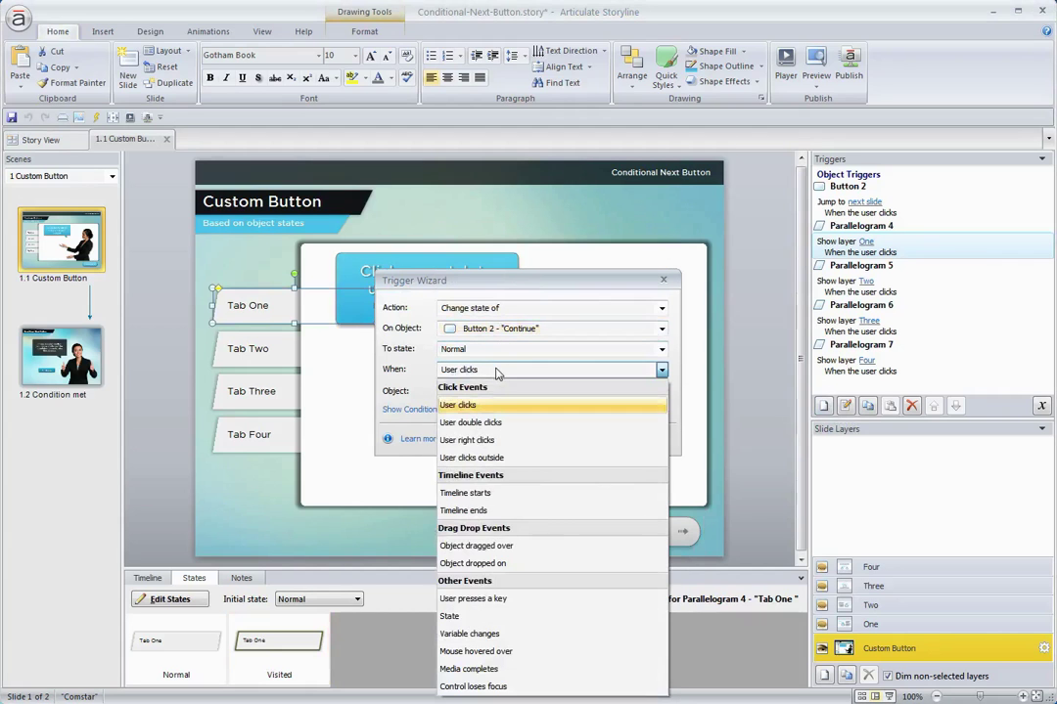
{"action": "left_click", "coordinate": [487, 617]}
{"action": "left_click_drag", "start_coordinate": [662, 427], "coordinate": [661, 453]}
{"action": "left_click", "coordinate": [446, 466]}
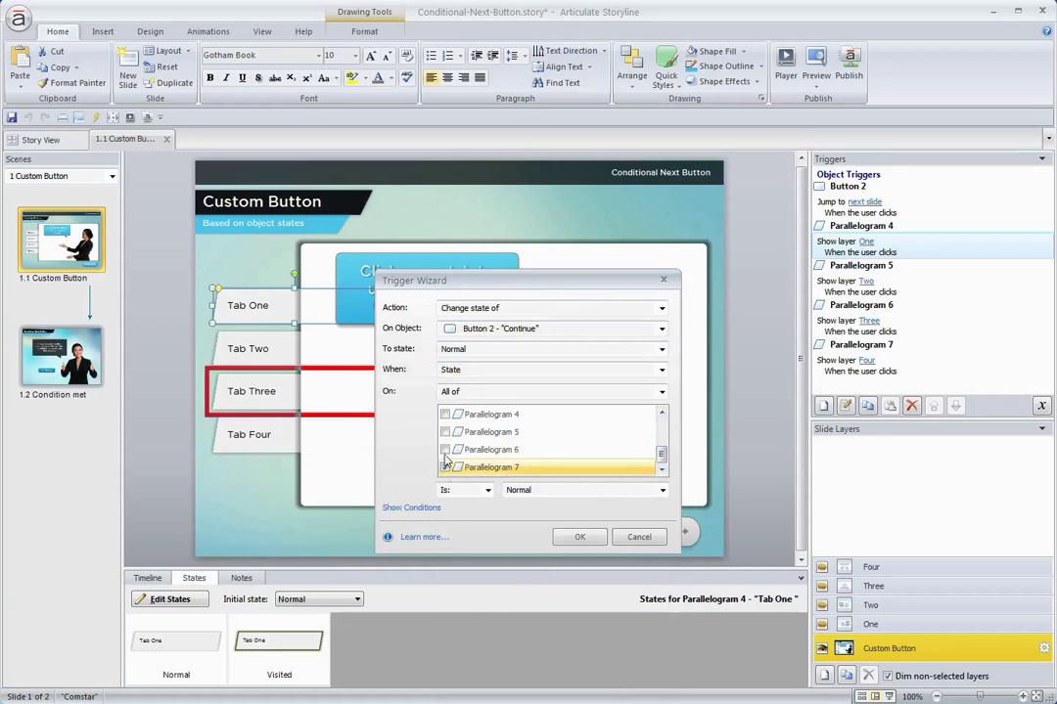
{"action": "left_click", "coordinate": [446, 449]}
{"action": "left_click", "coordinate": [445, 431]}
{"action": "left_click", "coordinate": [445, 414]}
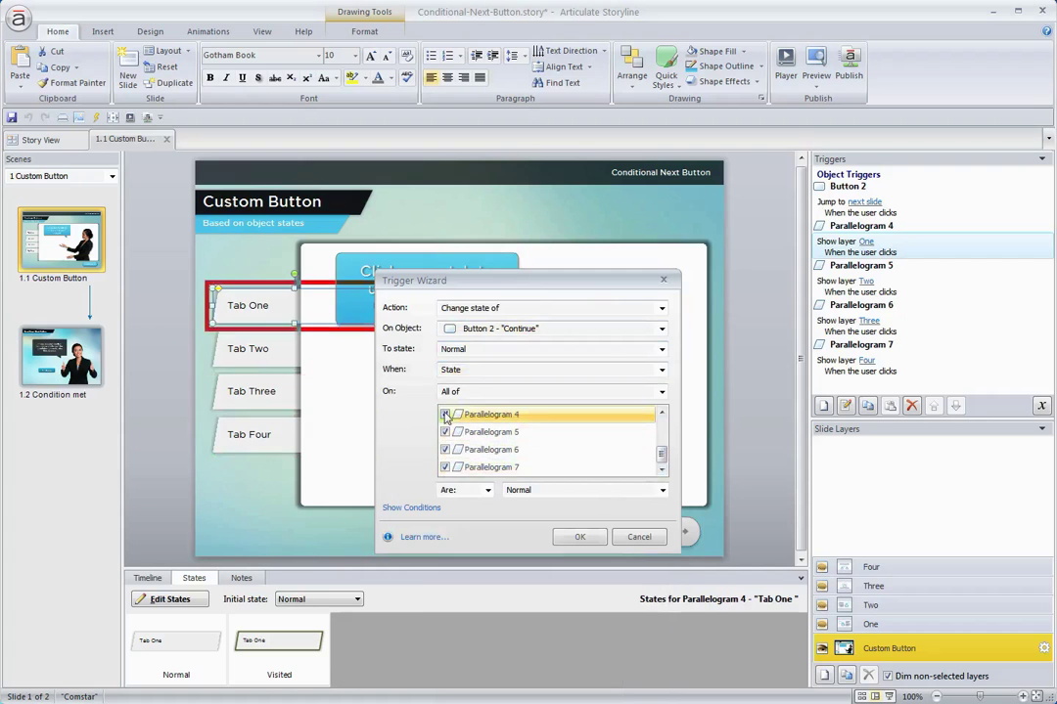
{"action": "left_click", "coordinate": [516, 490]}
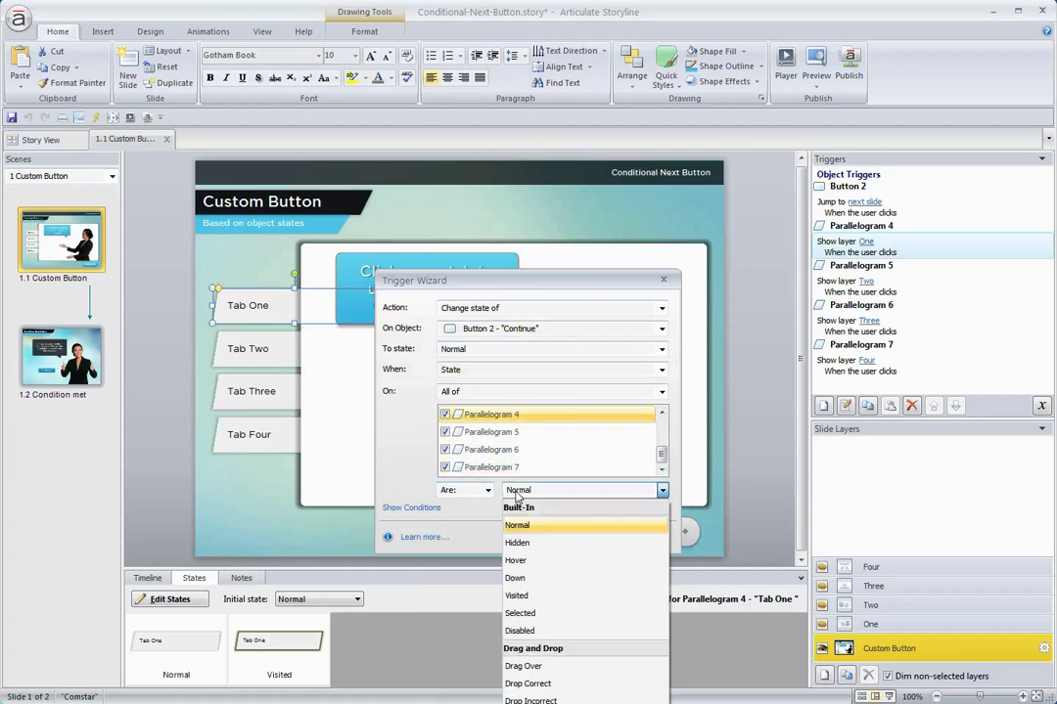
{"action": "left_click", "coordinate": [519, 598]}
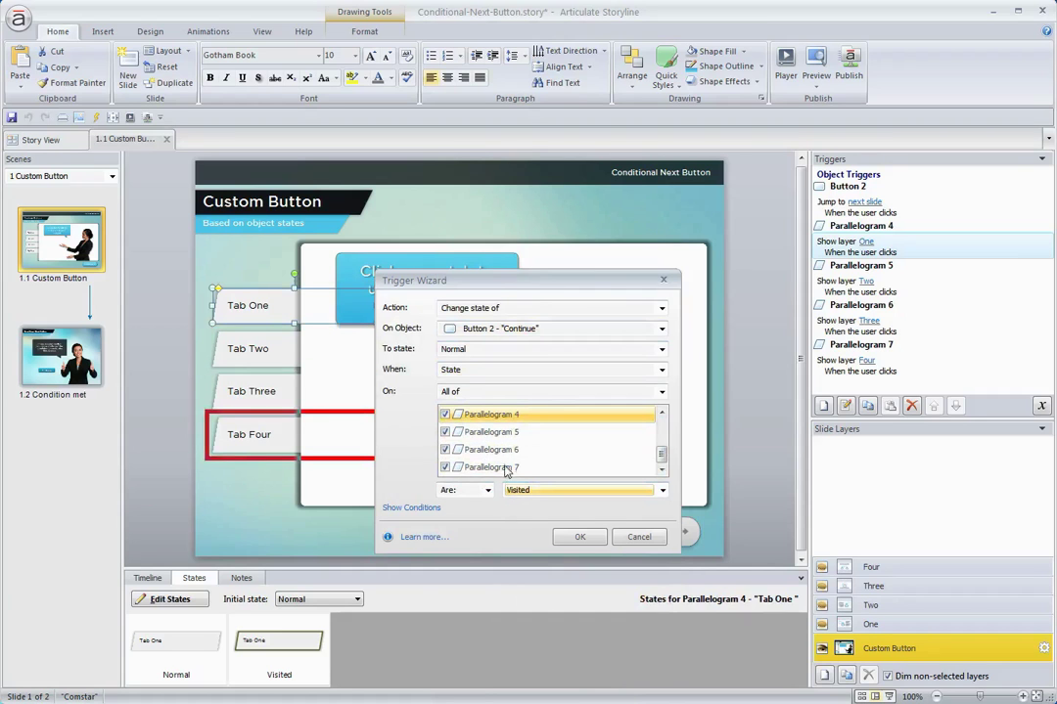
{"action": "left_click", "coordinate": [577, 538]}
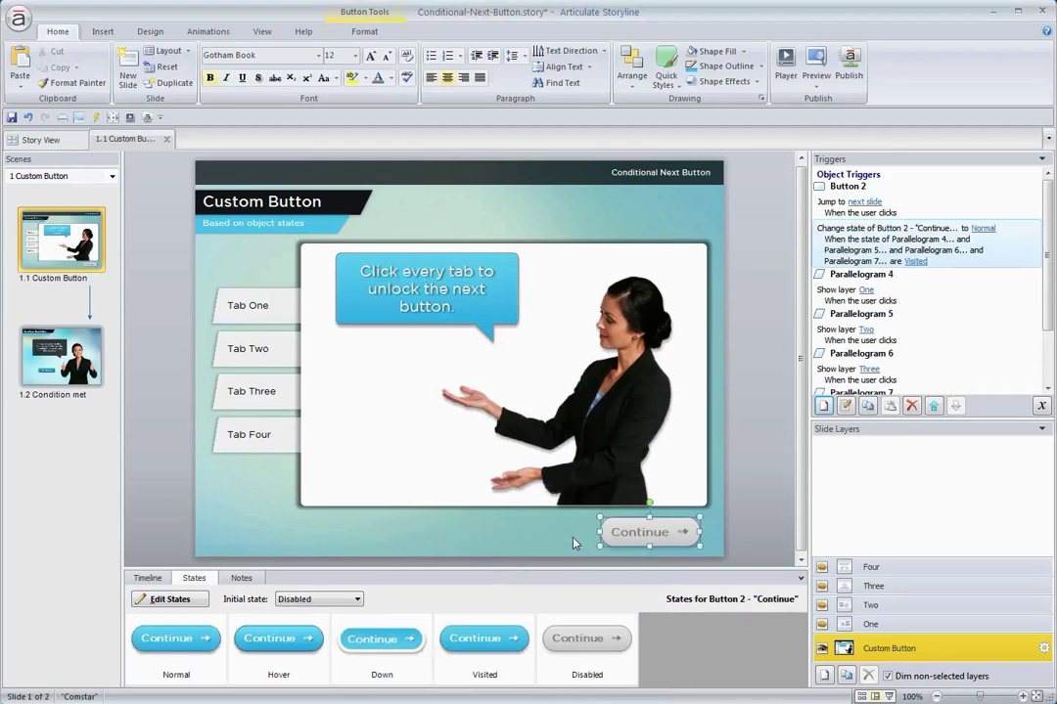
Step: Preview This Scene, visit Tabs One, Three, Two and Four, then continue to the success slide
{"action": "left_click", "coordinate": [815, 78]}
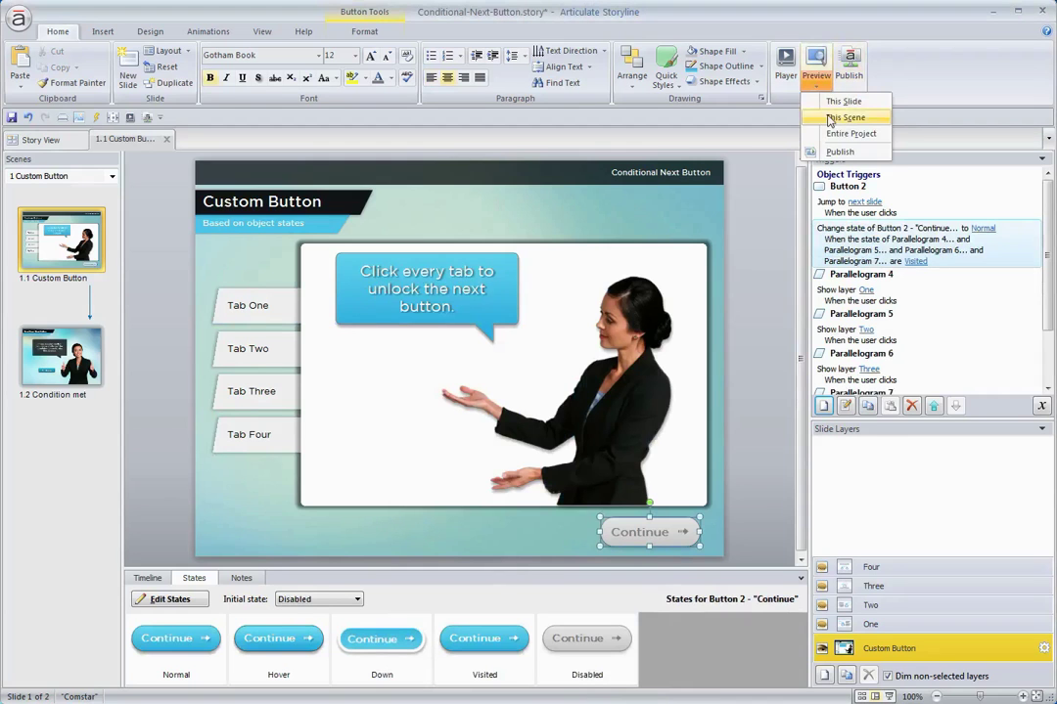
{"action": "left_click", "coordinate": [829, 118]}
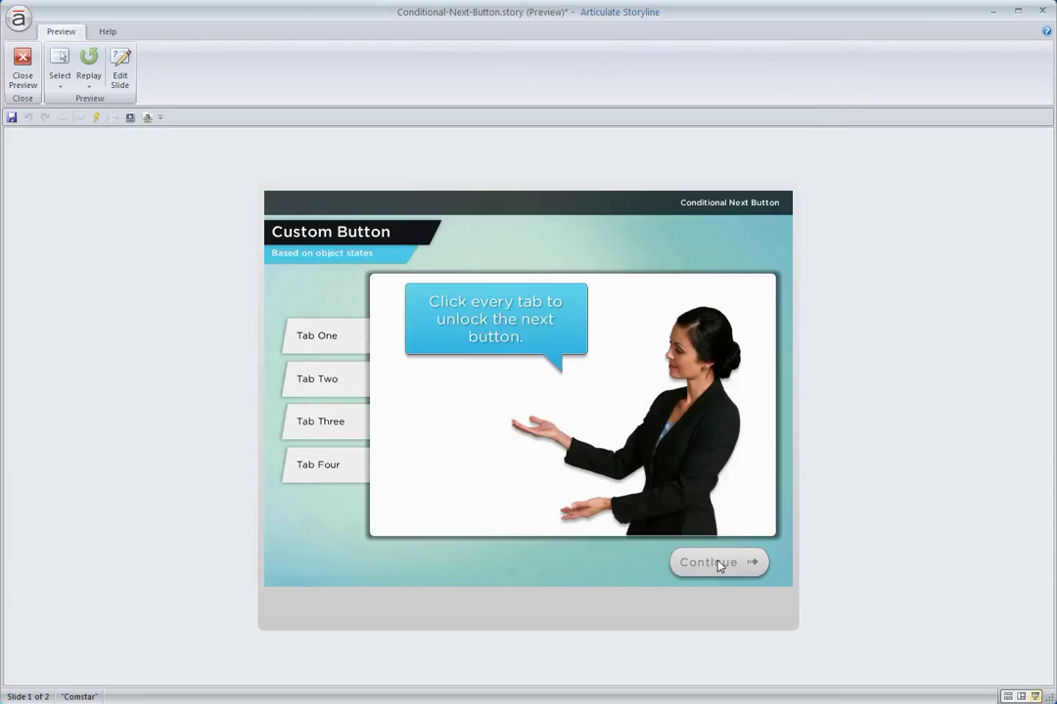
{"action": "left_click", "coordinate": [338, 343]}
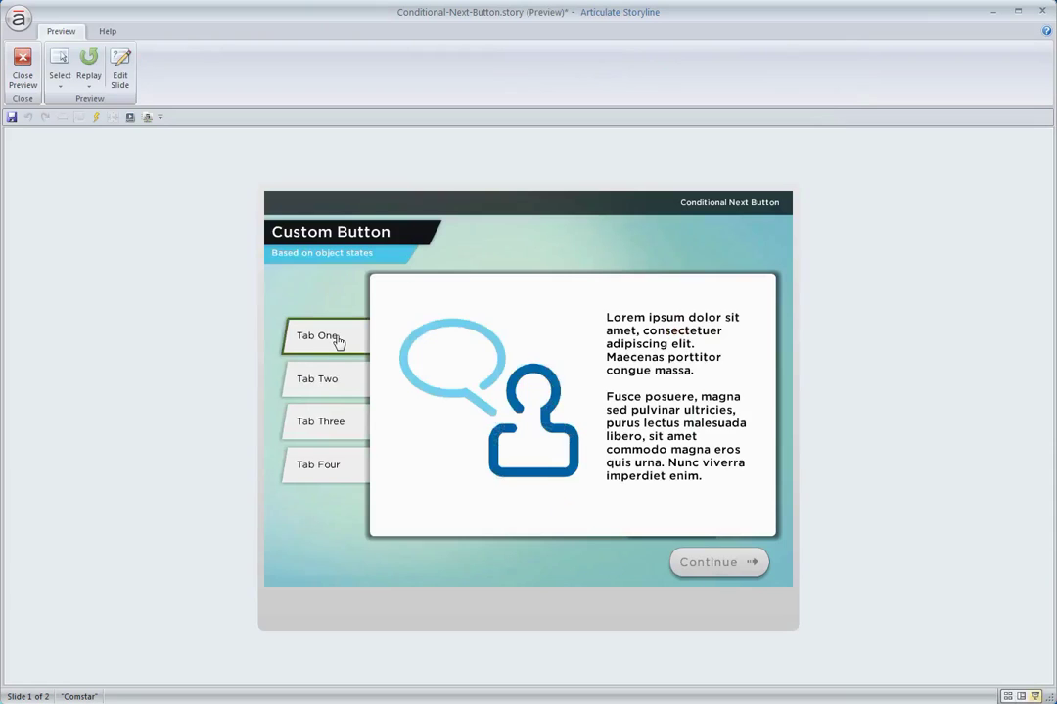
{"action": "left_click", "coordinate": [330, 426]}
{"action": "left_click", "coordinate": [332, 382]}
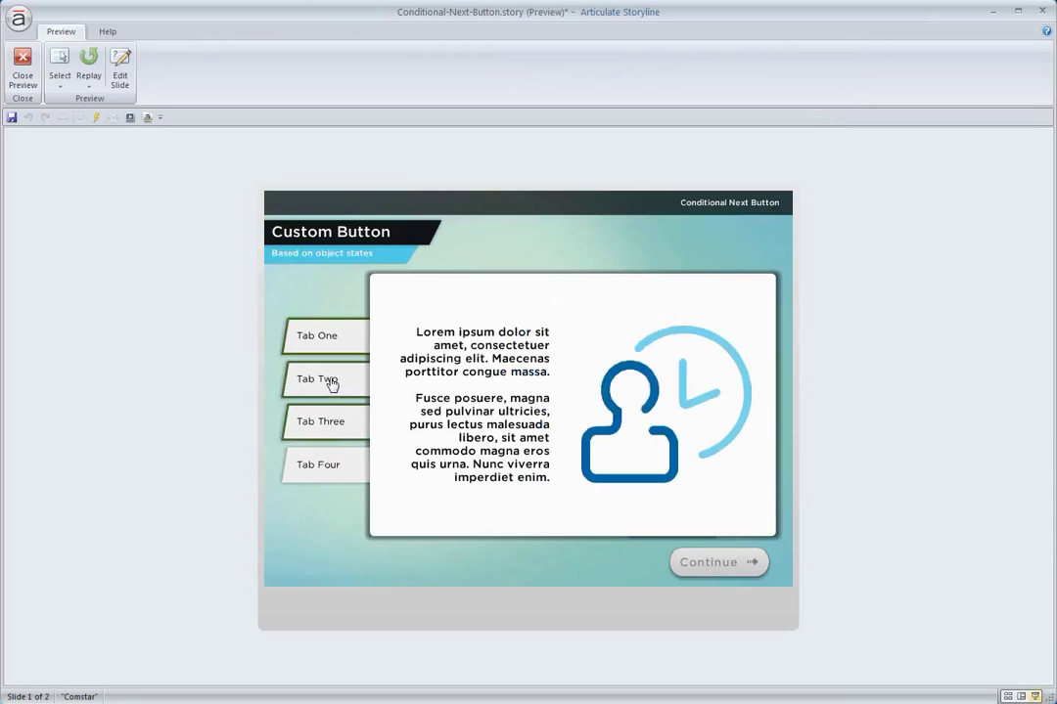
{"action": "left_click", "coordinate": [331, 469]}
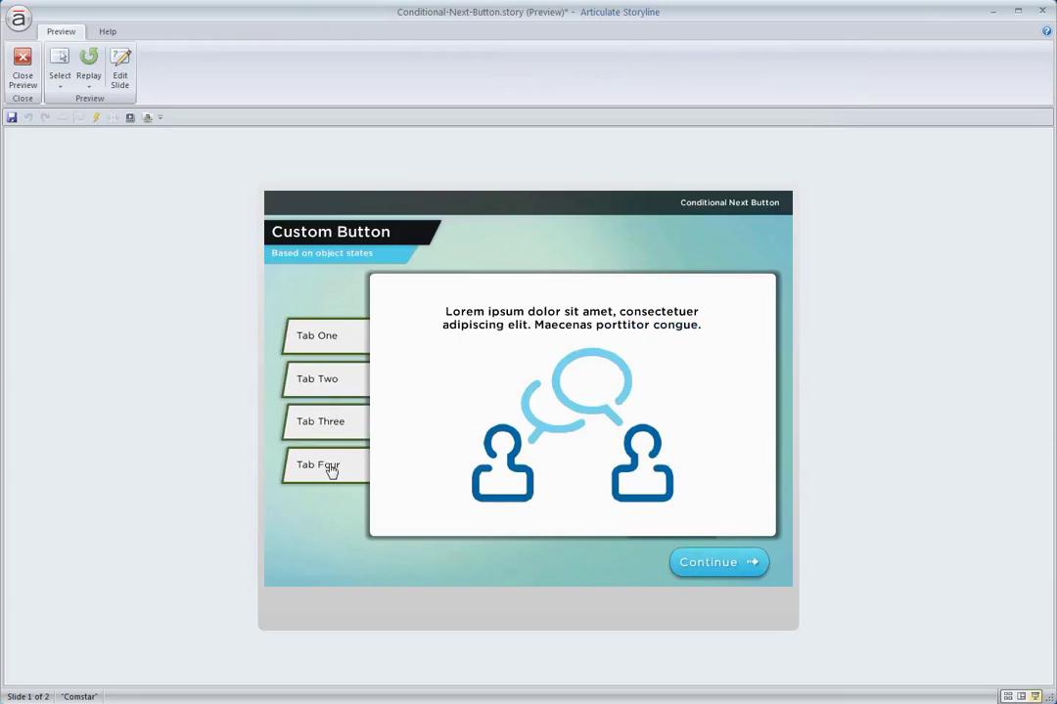
{"action": "left_click", "coordinate": [726, 569]}
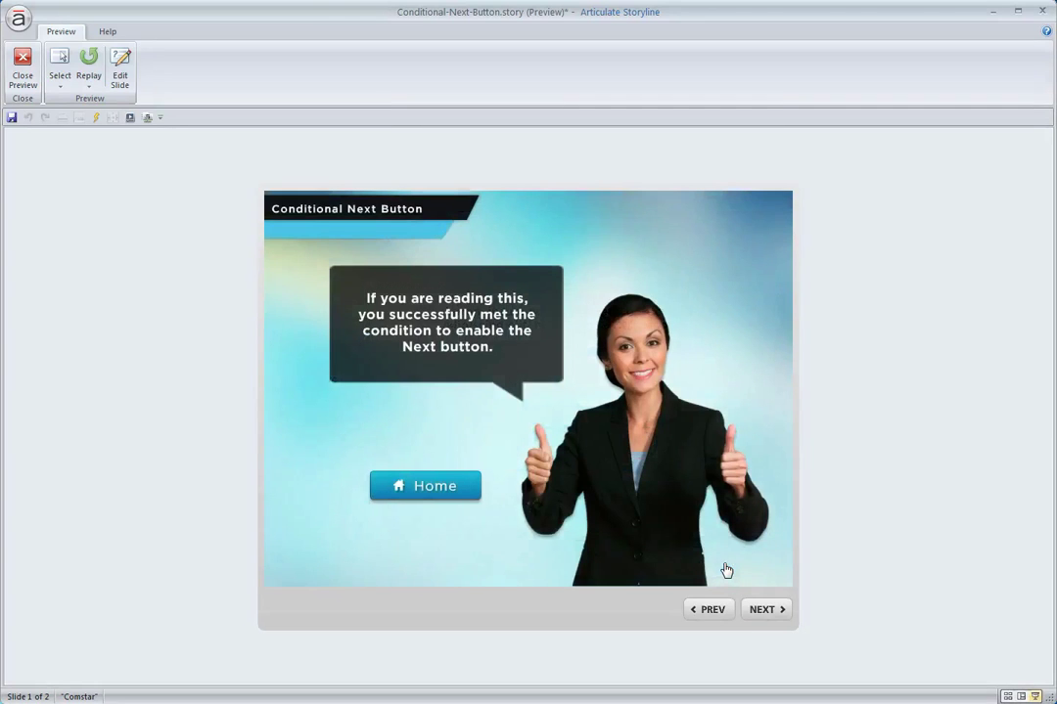